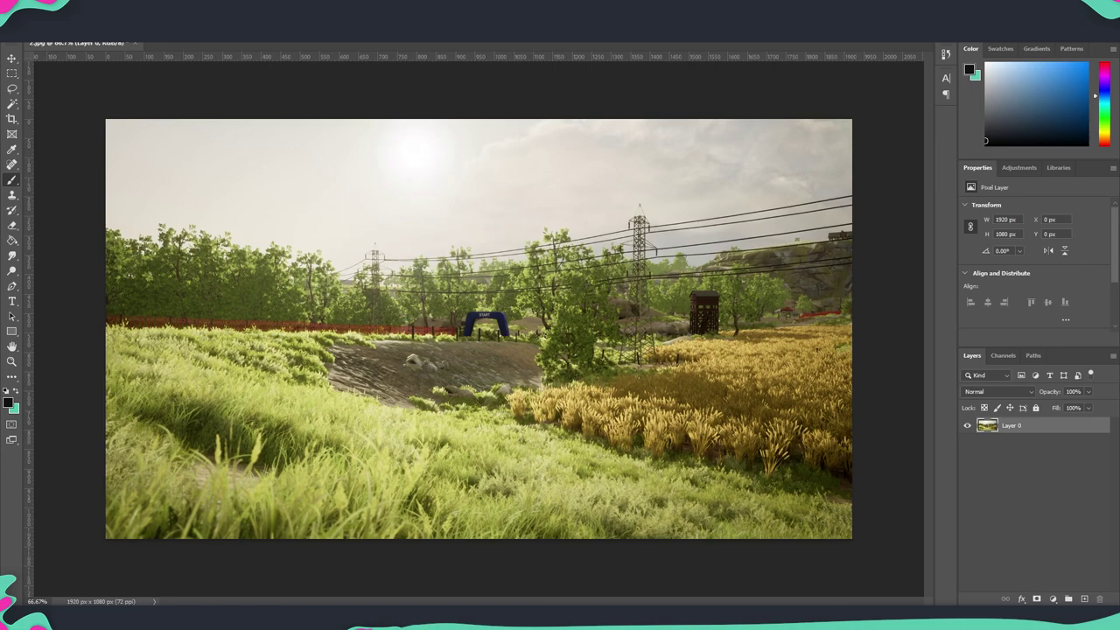
# - Open Neural Filters from the Filter menu and view the beta Landscape Mixer description
pyautogui.click(163, 35)
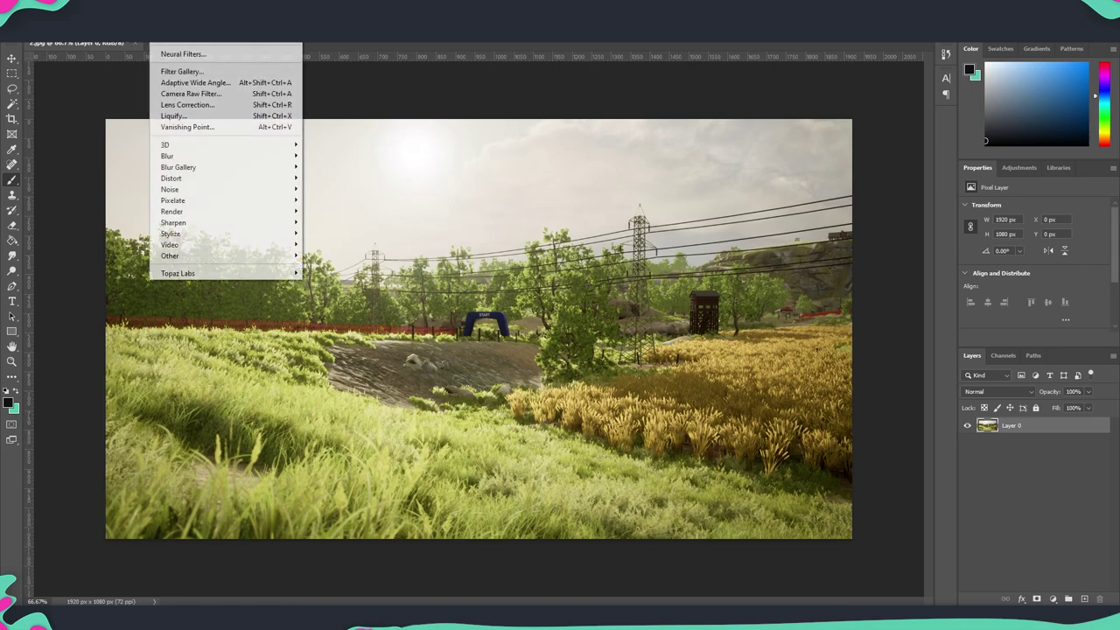
pyautogui.click(180, 54)
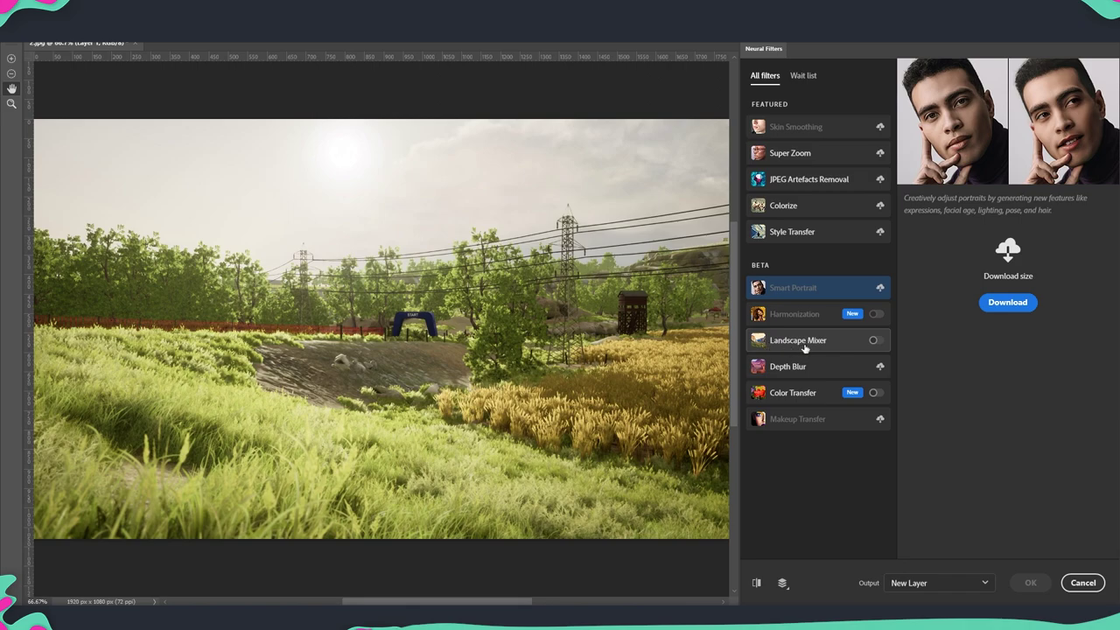
pyautogui.moveTo(804, 348)
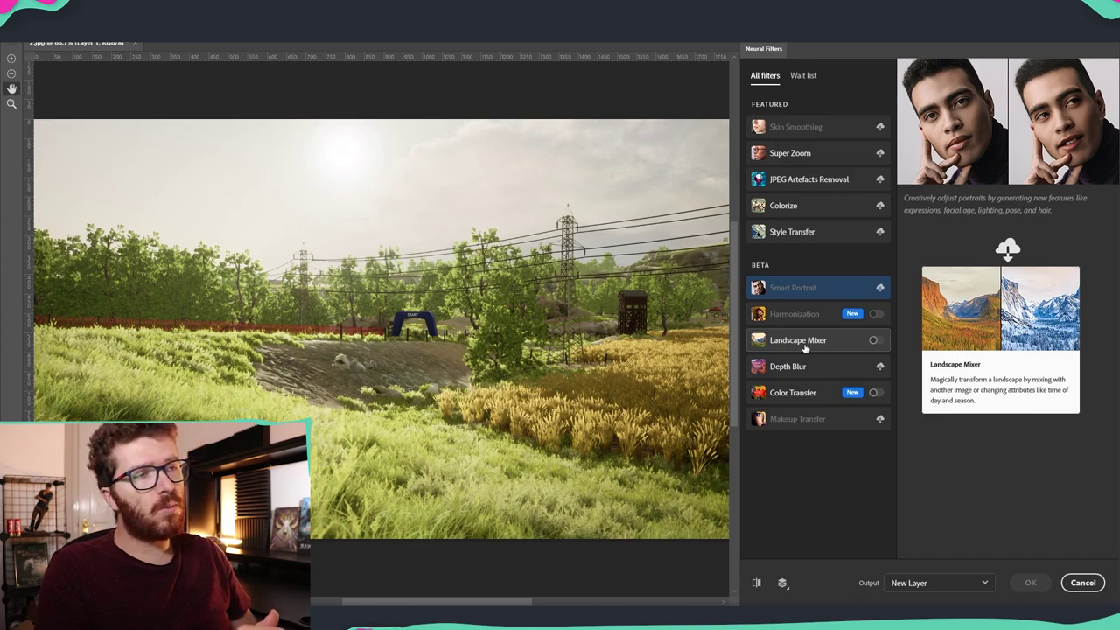
# - Select the beta Landscape Mixer filter and scroll through its preset landscapes and season sliders
pyautogui.click(804, 348)
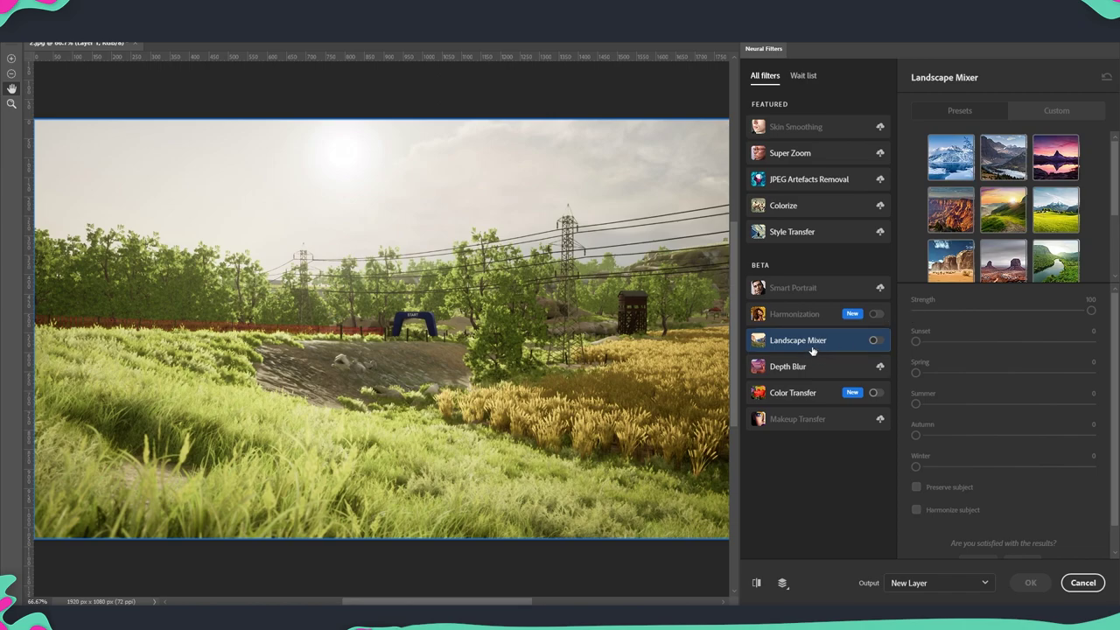
pyautogui.moveTo(812, 350)
pyautogui.scroll(-2, 1092, 226)
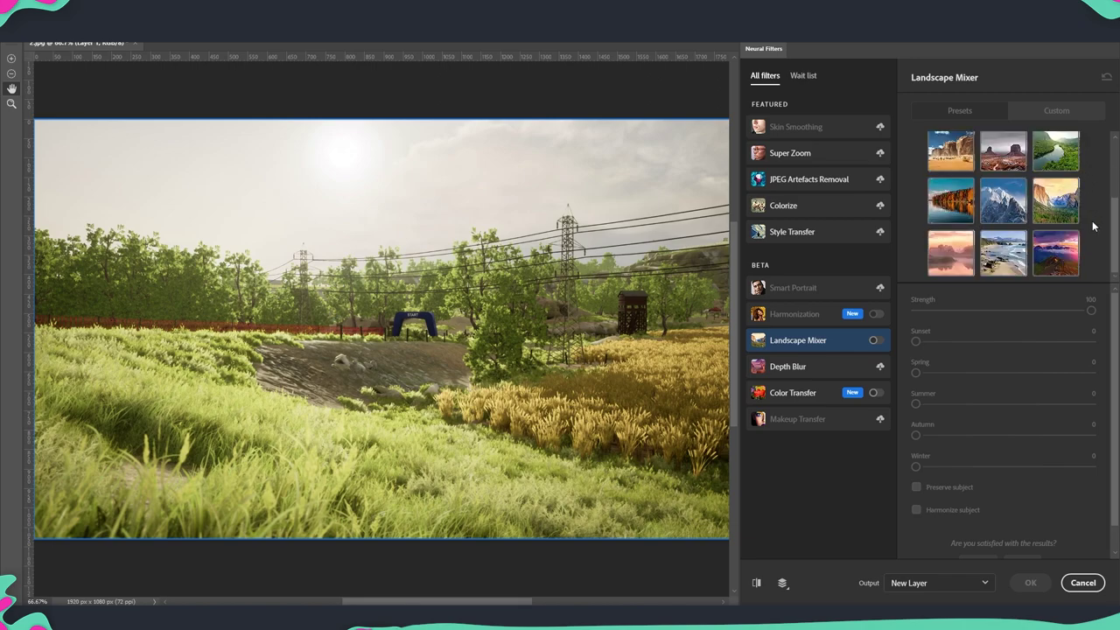
pyautogui.scroll(2, 1092, 226)
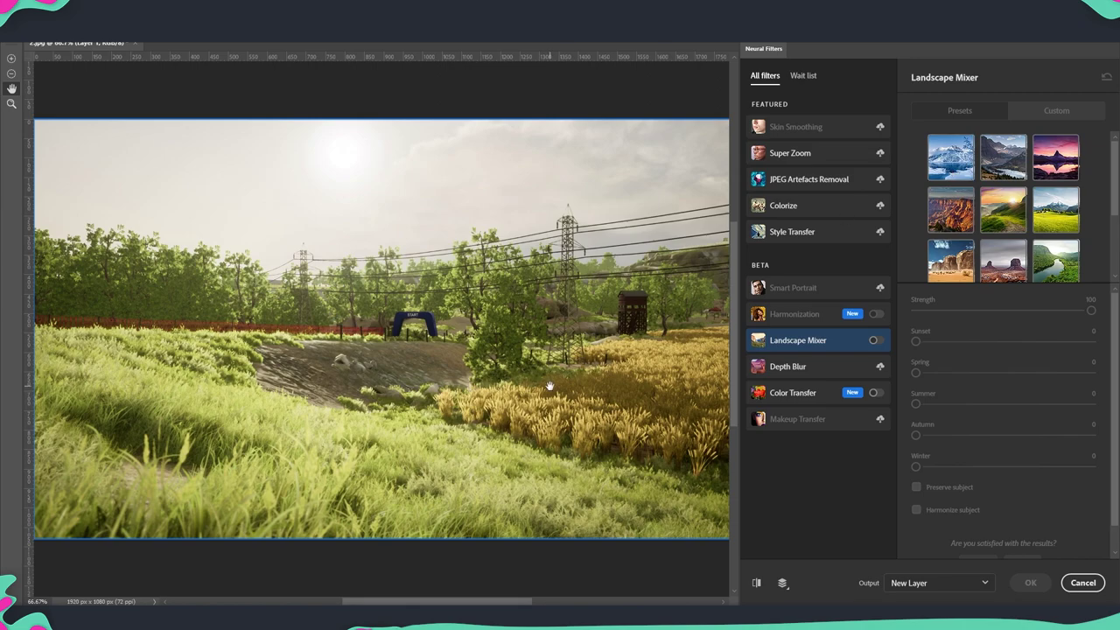
# - Switch on Landscape Mixer to snow over the scene with the first mountain preset at Strength 100
pyautogui.click(952, 160)
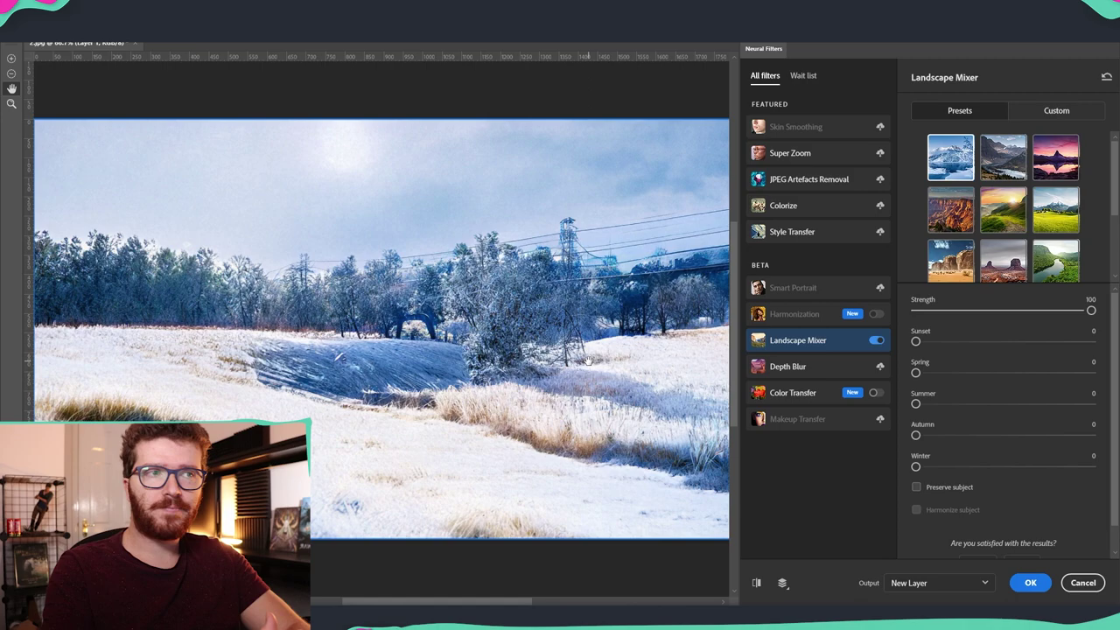
# - Output the winter result to new Layer 1, then toggle its visibility to compare with Layer 0
pyautogui.click(1030, 584)
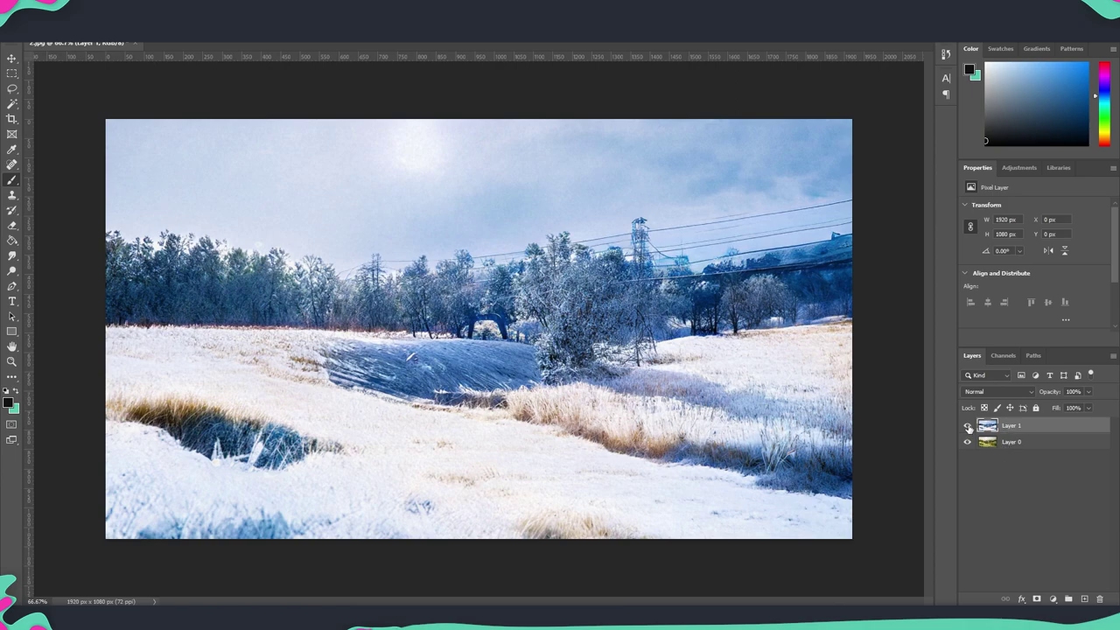
pyautogui.click(967, 427)
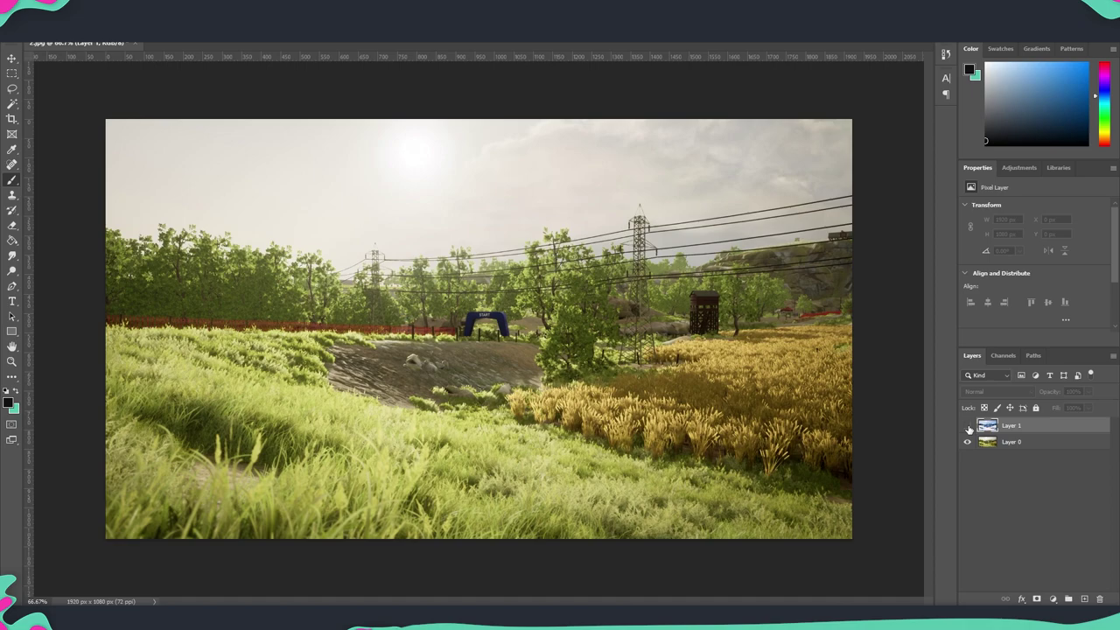
pyautogui.click(968, 426)
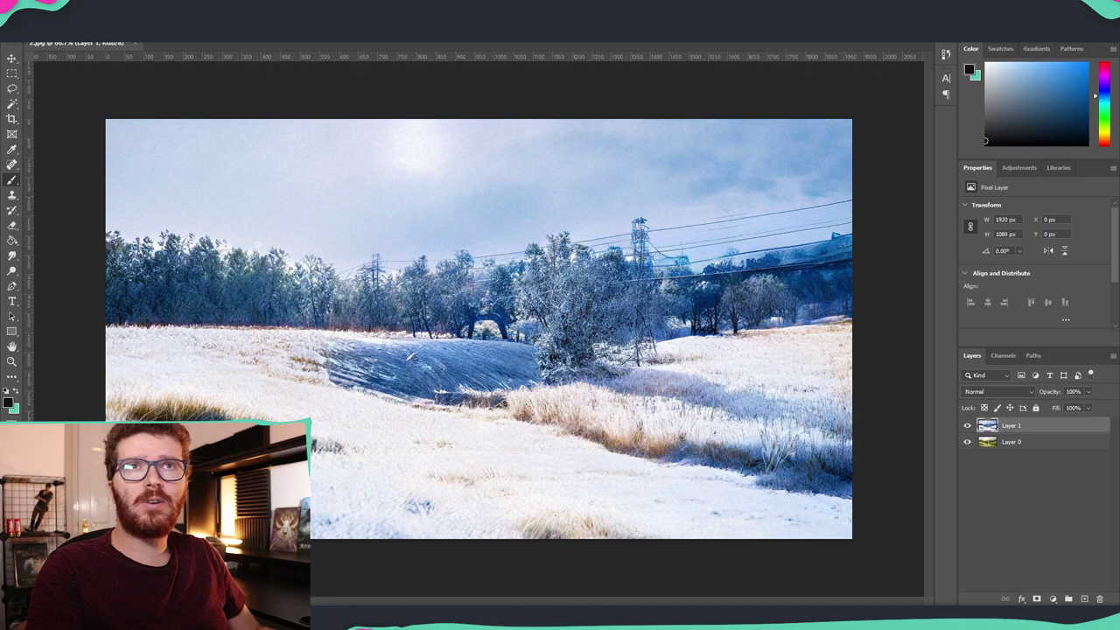
# - Reopen Neural Filters with Alt+T and preview Landscape Mixer's green grassy-hills preset on the snowy scene
pyautogui.hotkey('alt', 't')
pyautogui.press('Down')
pyautogui.press('Return')
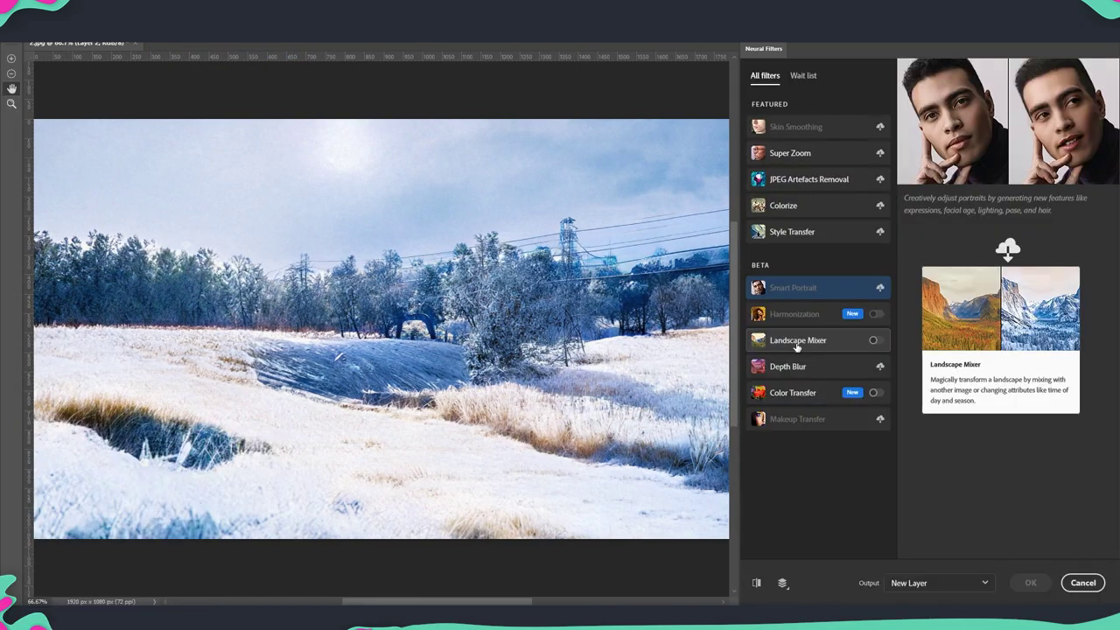
pyautogui.click(807, 347)
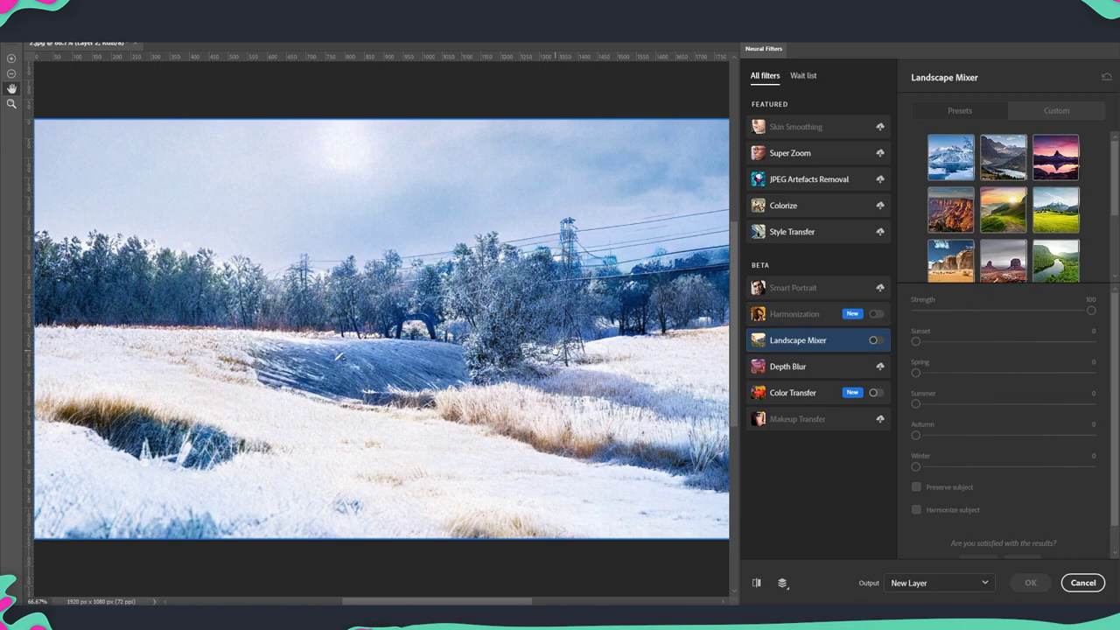
pyautogui.scroll(-1, 1068, 238)
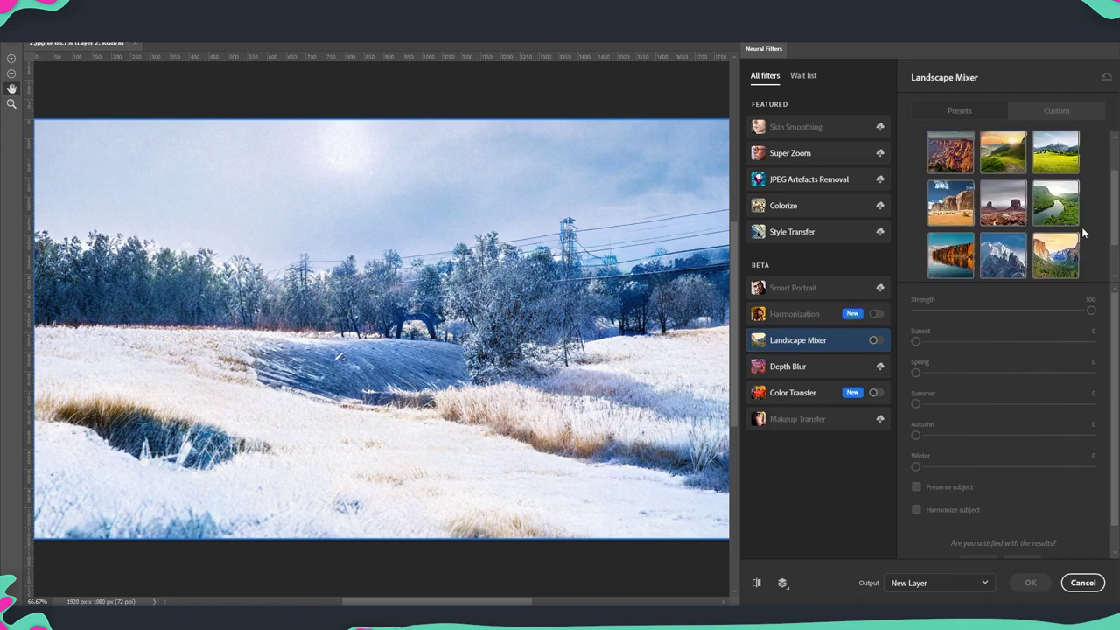
pyautogui.scroll(-1, 1091, 232)
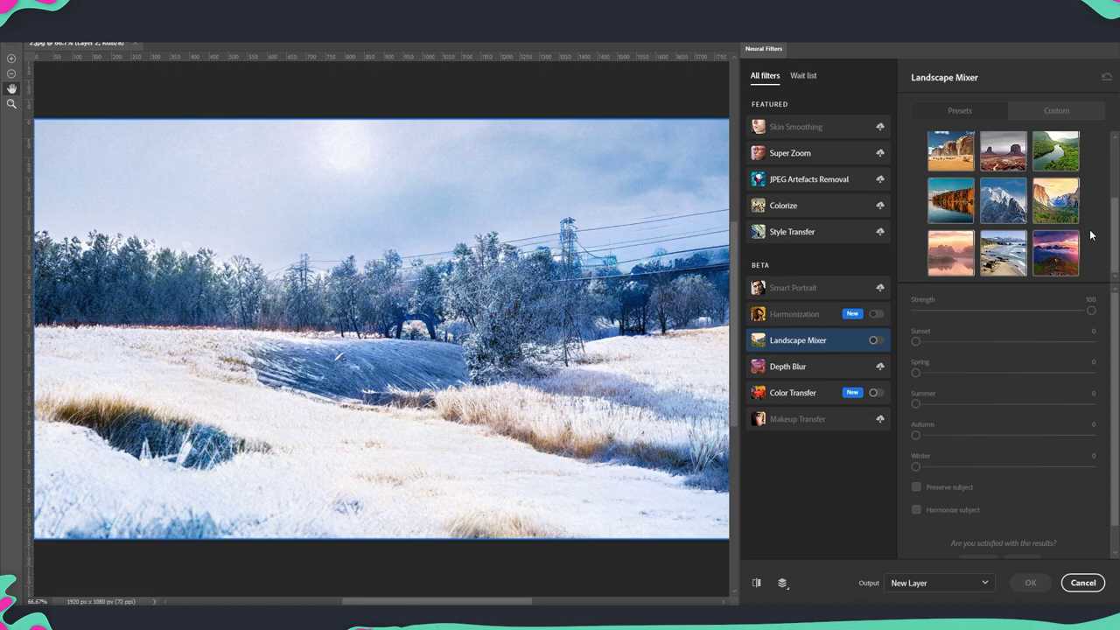
pyautogui.scroll(2, 1089, 250)
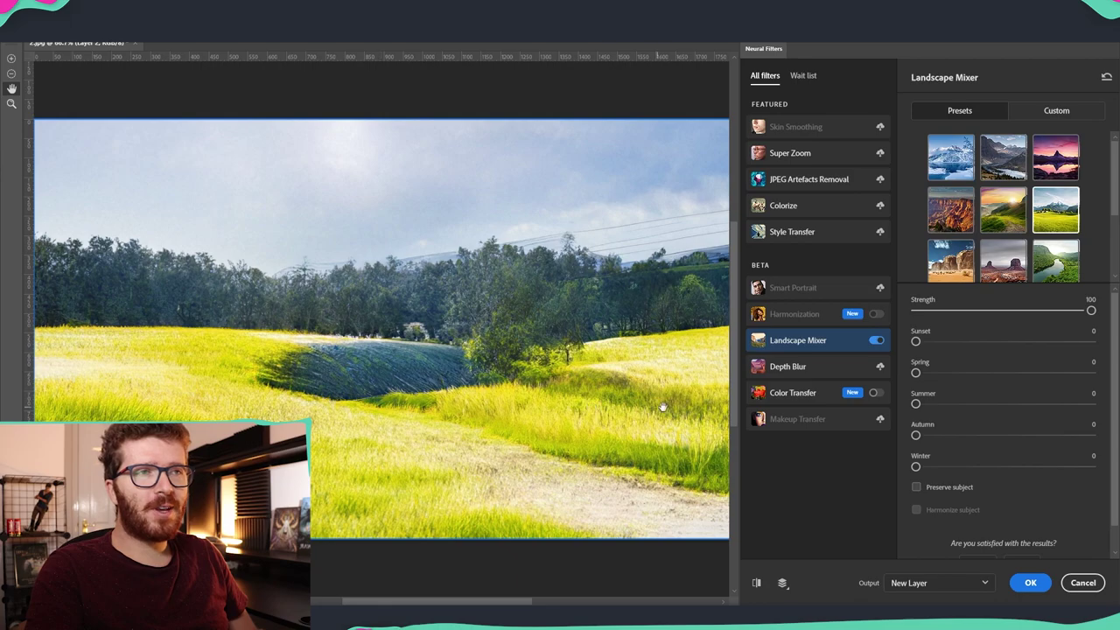
# - Apply the meadow result as new Layer 2, hide Layer 1, and show Layer 2 over Layer 0
pyautogui.click(1030, 582)
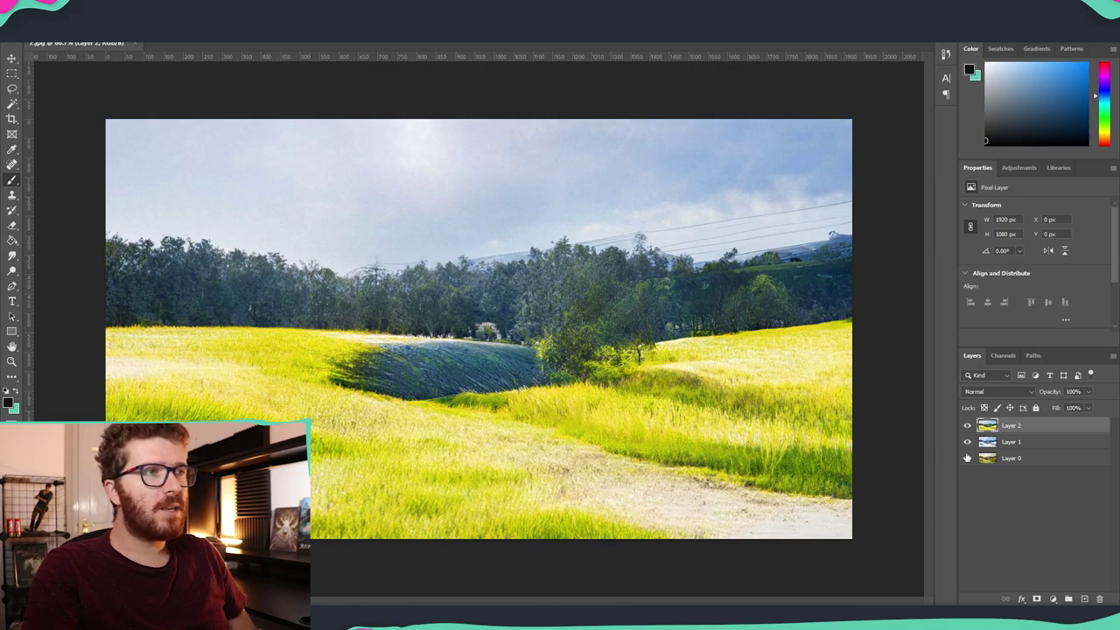
pyautogui.click(967, 426)
pyautogui.click(966, 442)
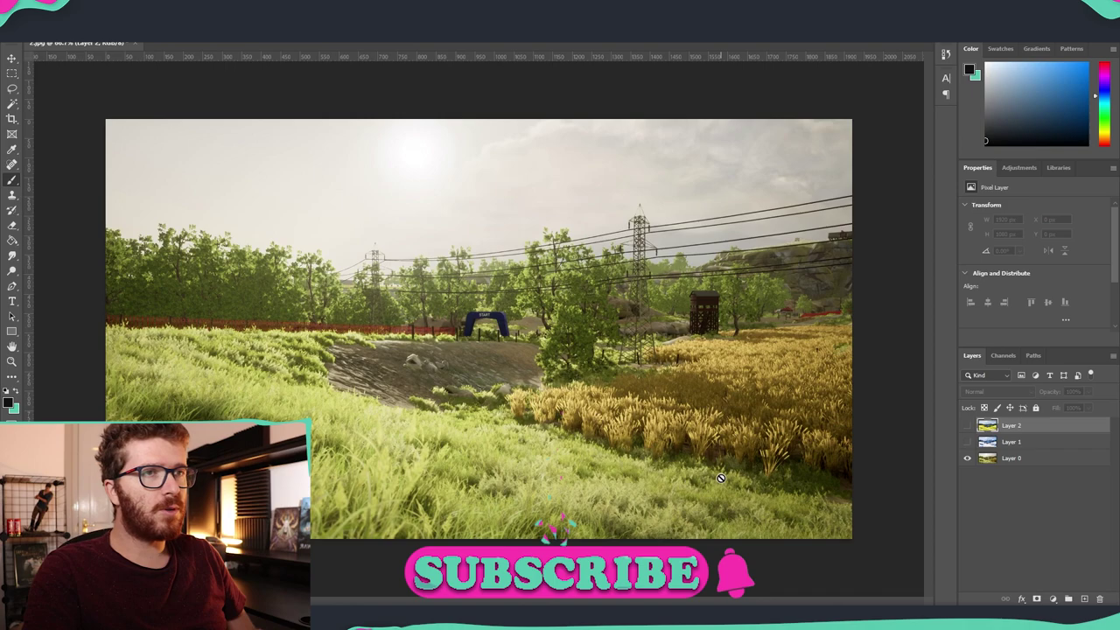
pyautogui.click(968, 425)
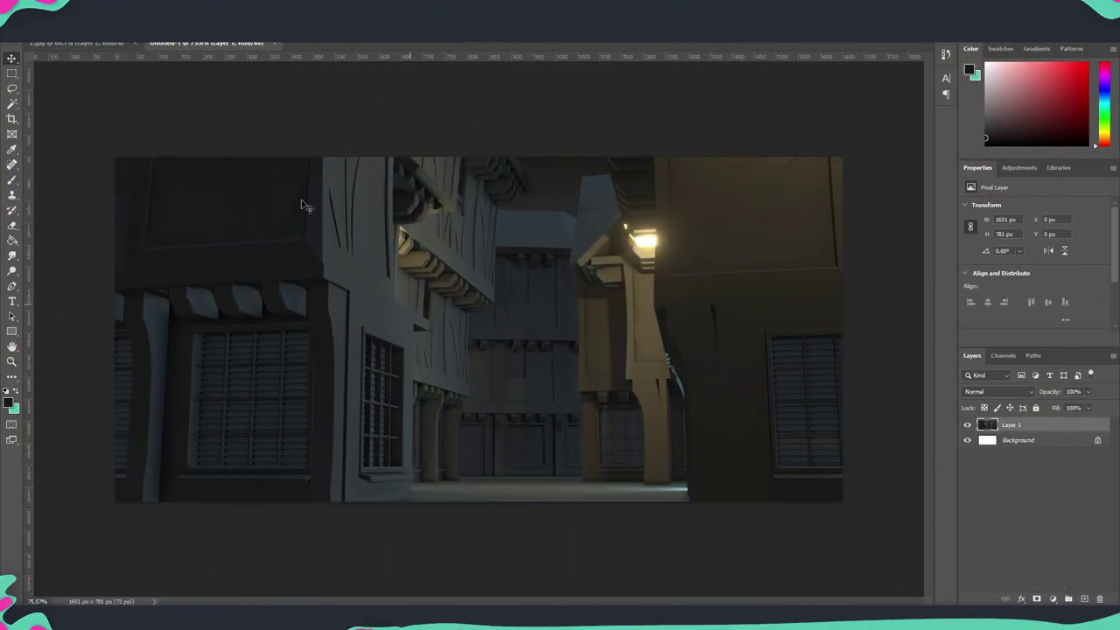
# - Reopen Neural Filters and give the street Landscape Mixer's top-right purple dusk-mountain preset
pyautogui.click(166, 37)
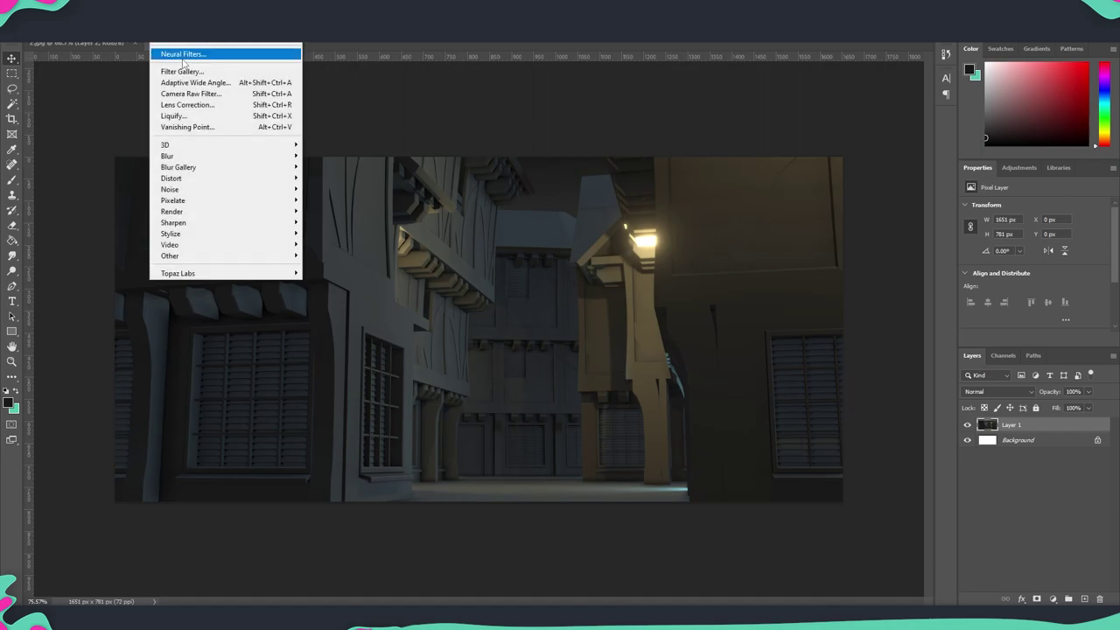
pyautogui.click(185, 50)
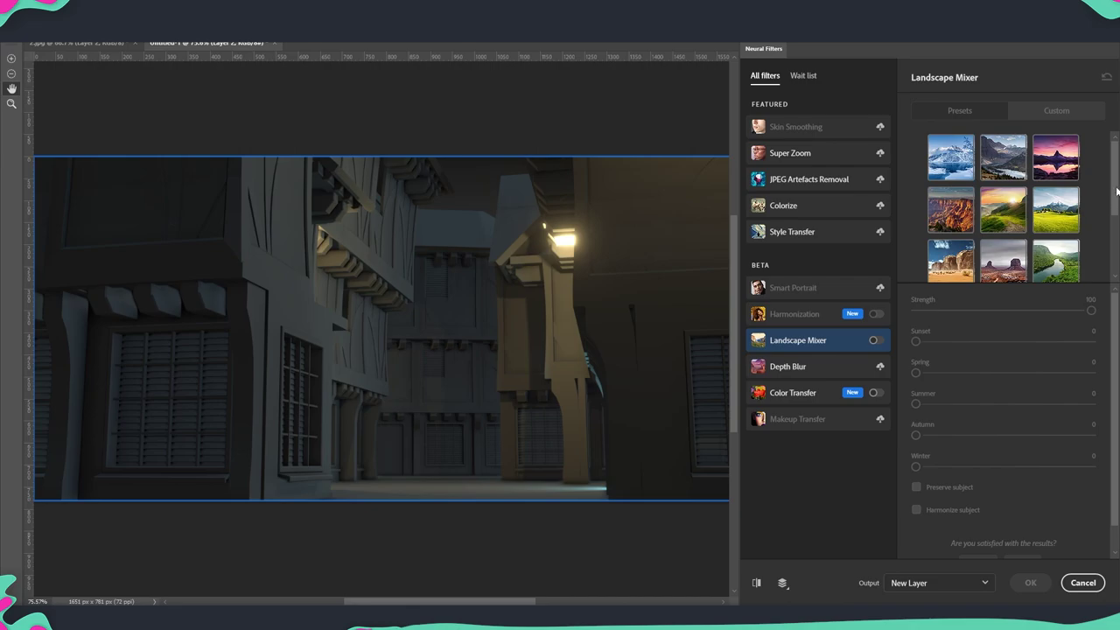
pyautogui.scroll(-1, 1115, 199)
pyautogui.scroll(-3, 1115, 199)
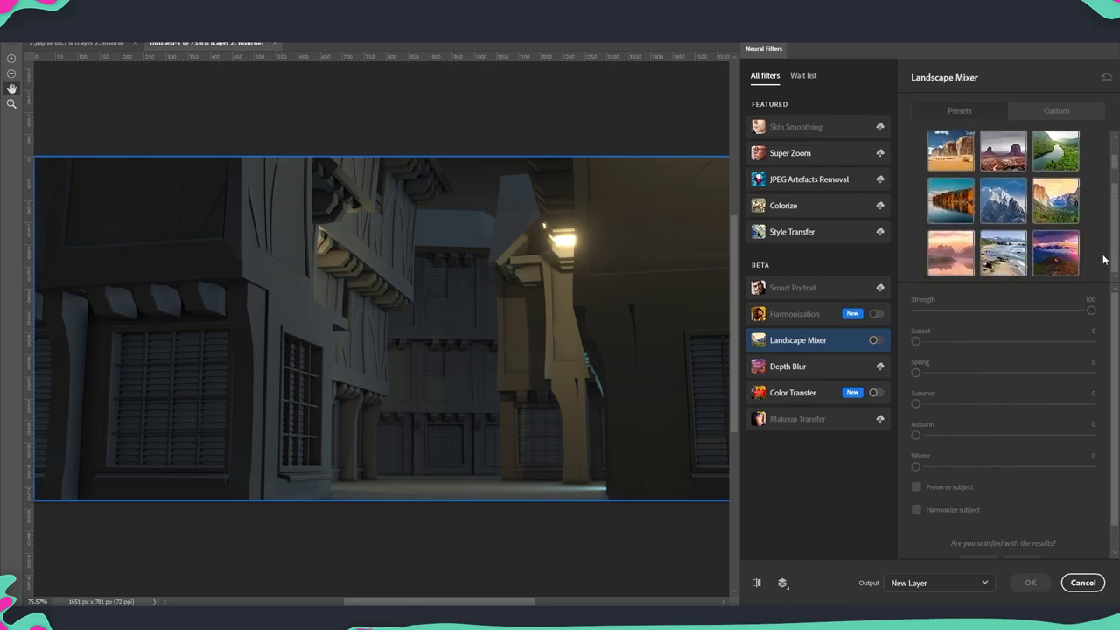
pyautogui.scroll(3, 1108, 201)
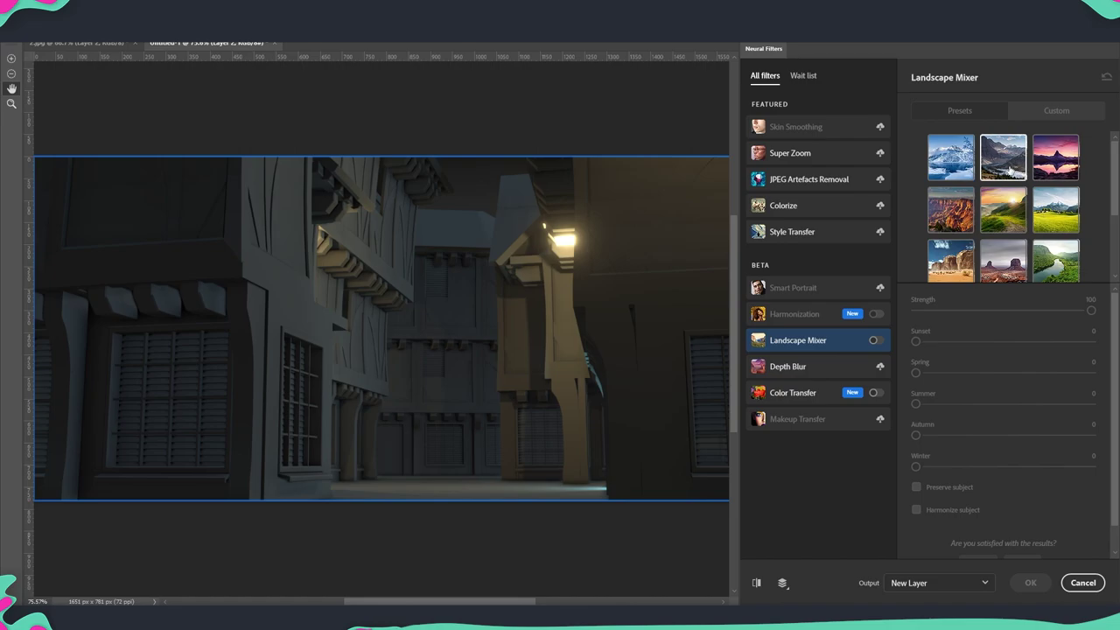
pyautogui.scroll(-2, 1010, 168)
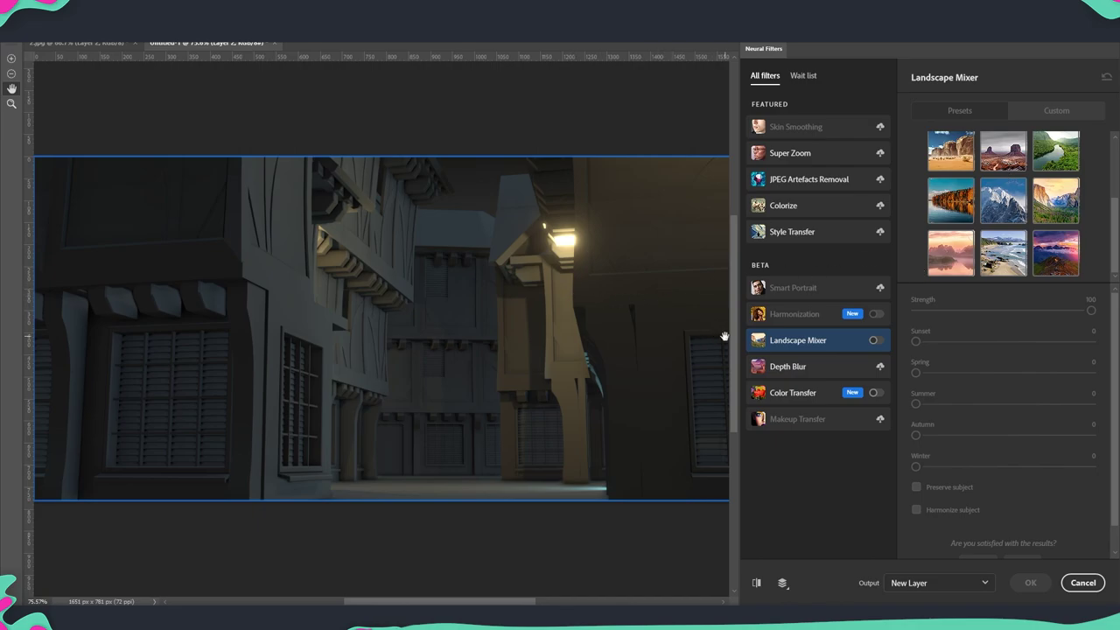
pyautogui.scroll(2, 1062, 253)
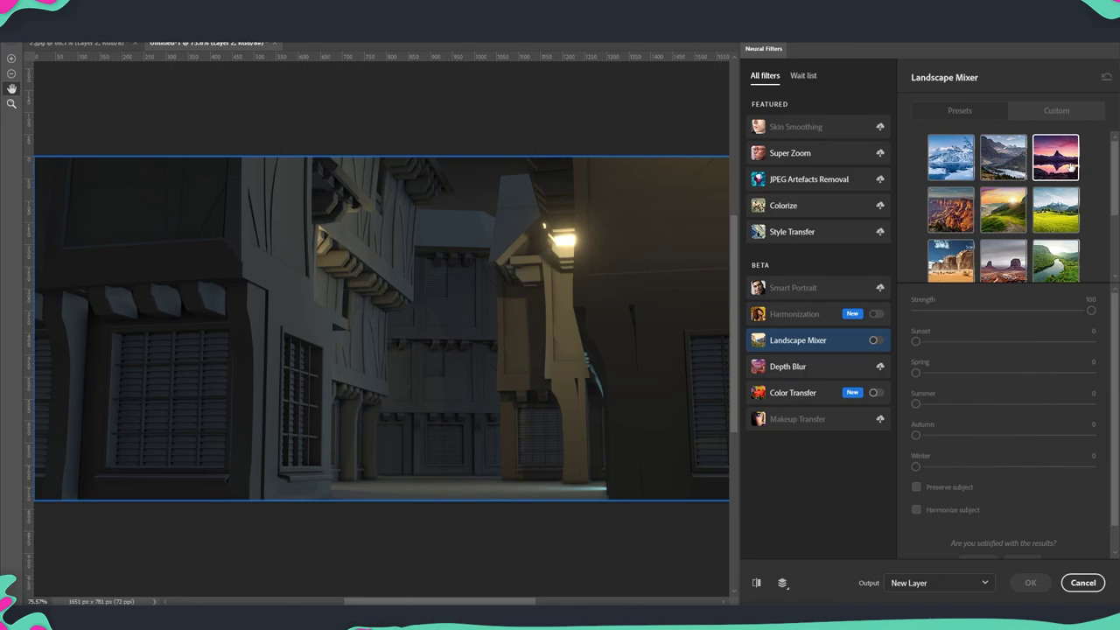
pyautogui.click(1072, 167)
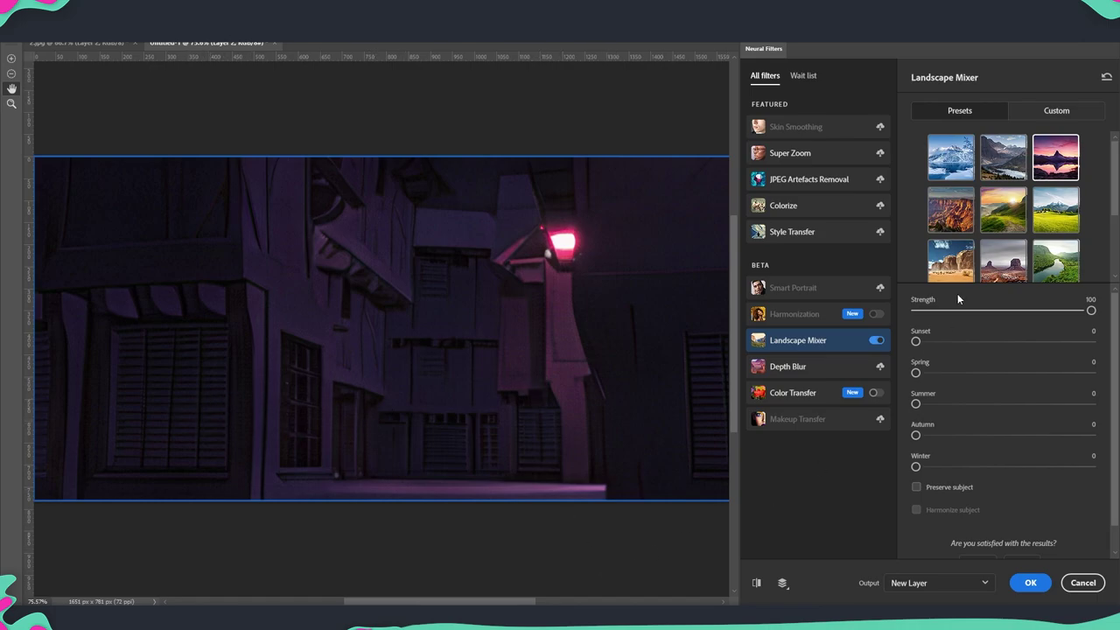
# - Switch Landscape Mixer to the top-left snowy mountain preset for a frosty blue street
pyautogui.click(949, 162)
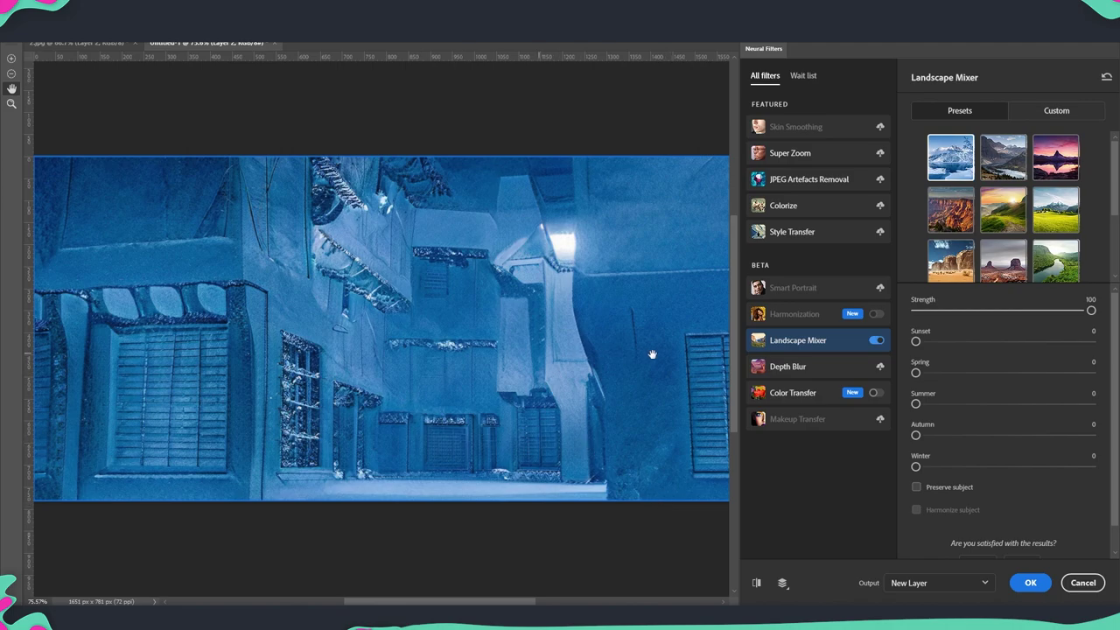
pyautogui.scroll(-2, 638, 383)
pyautogui.scroll(3, 637, 382)
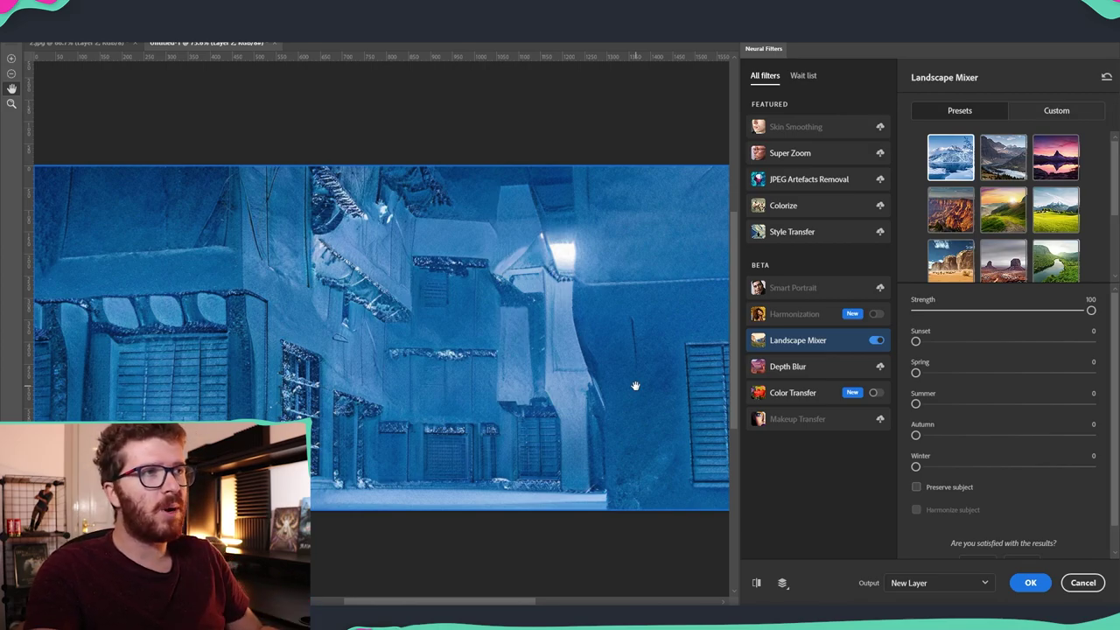
# - Try the green meadow and pink sunset lake presets, then return to the snowy mountain preset
pyautogui.click(1061, 221)
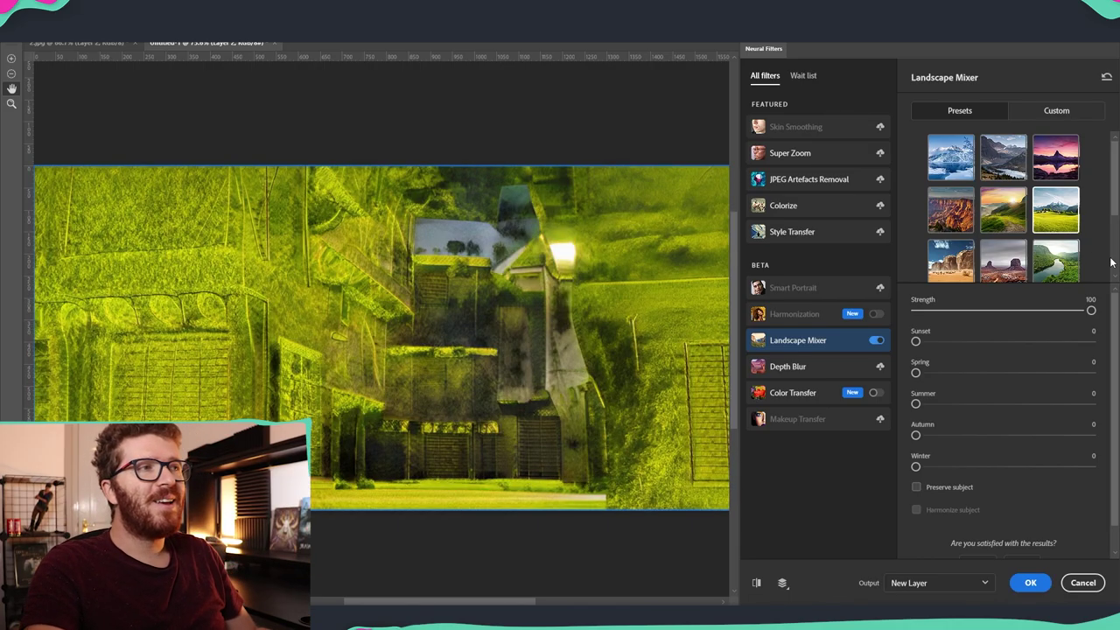
pyautogui.scroll(-2, 1006, 258)
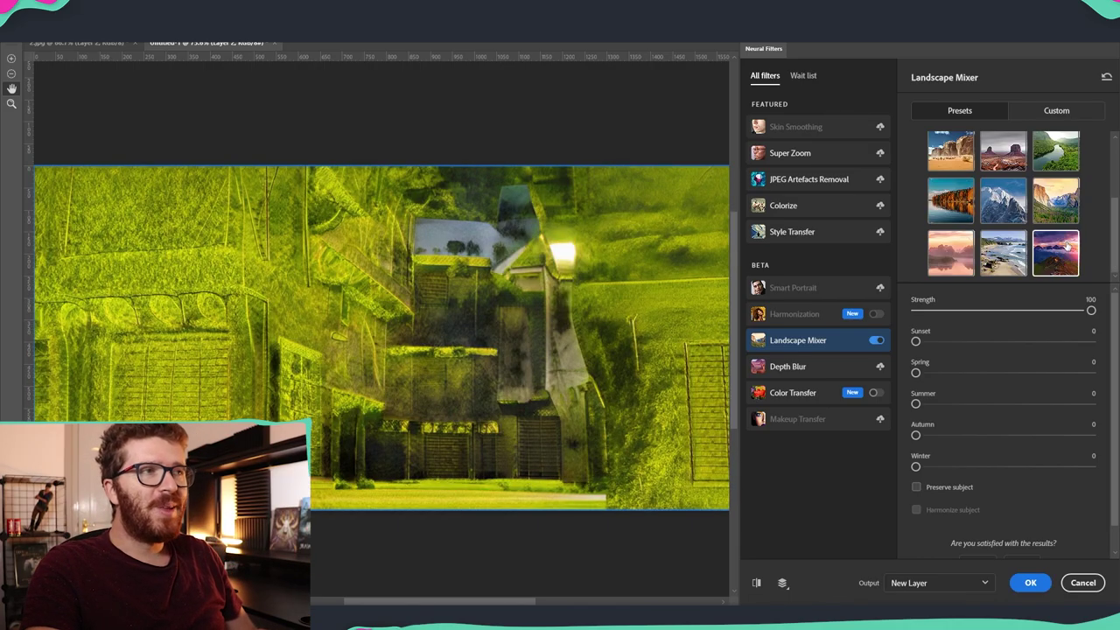
pyautogui.click(954, 257)
pyautogui.scroll(2, 954, 188)
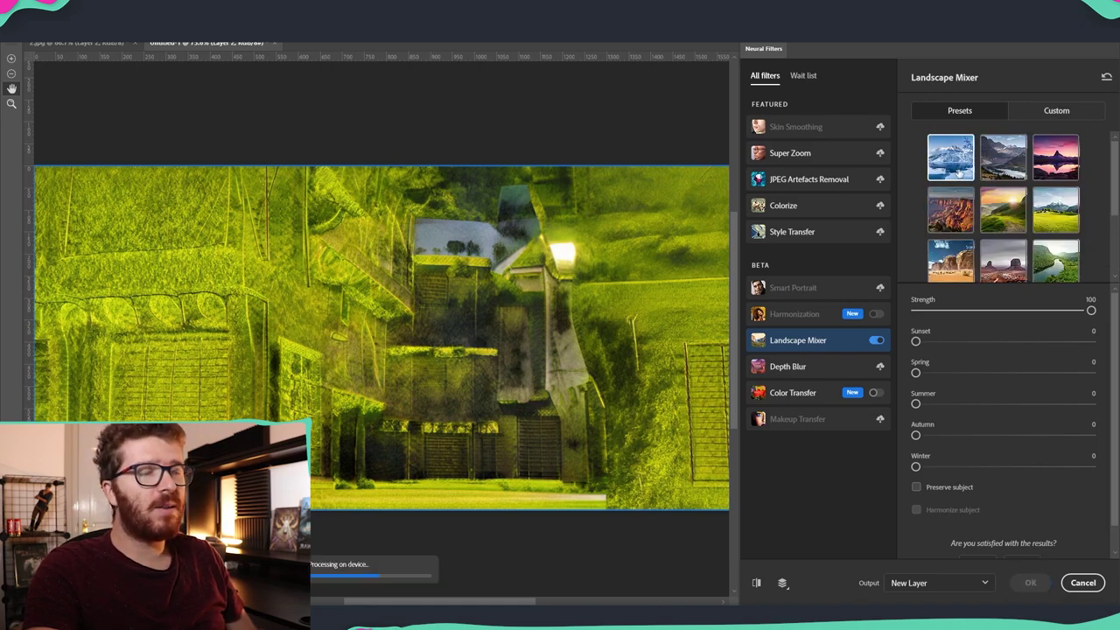
pyautogui.click(954, 161)
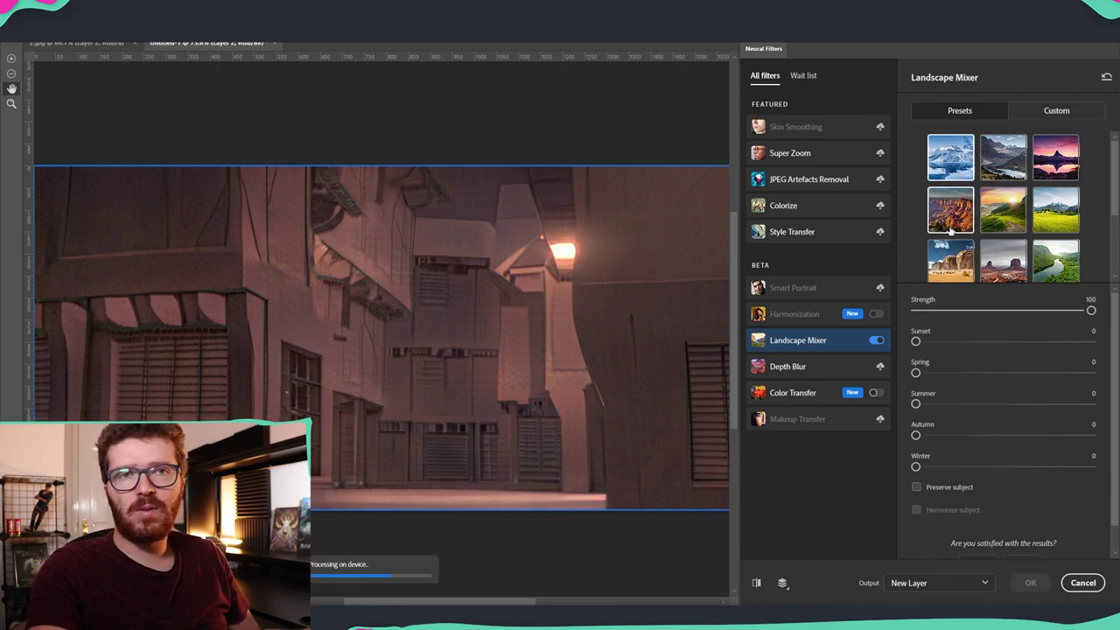
# - Output the icy snow-covered street as new Layer 2 and zoom in and out to inspect it
pyautogui.click(1030, 582)
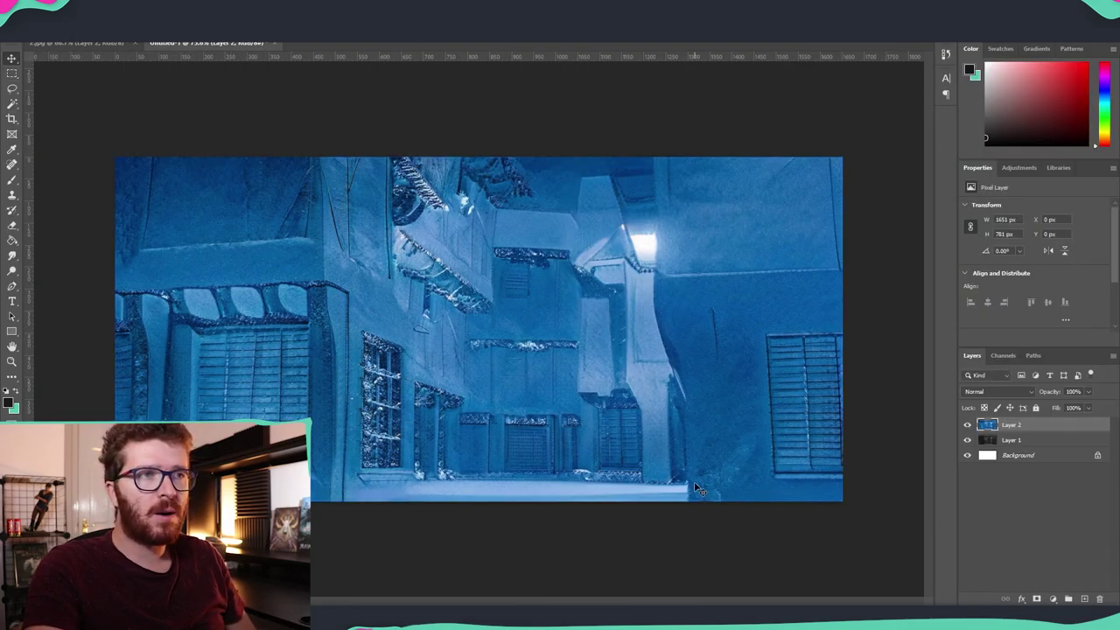
pyautogui.scroll(3, 379, 402)
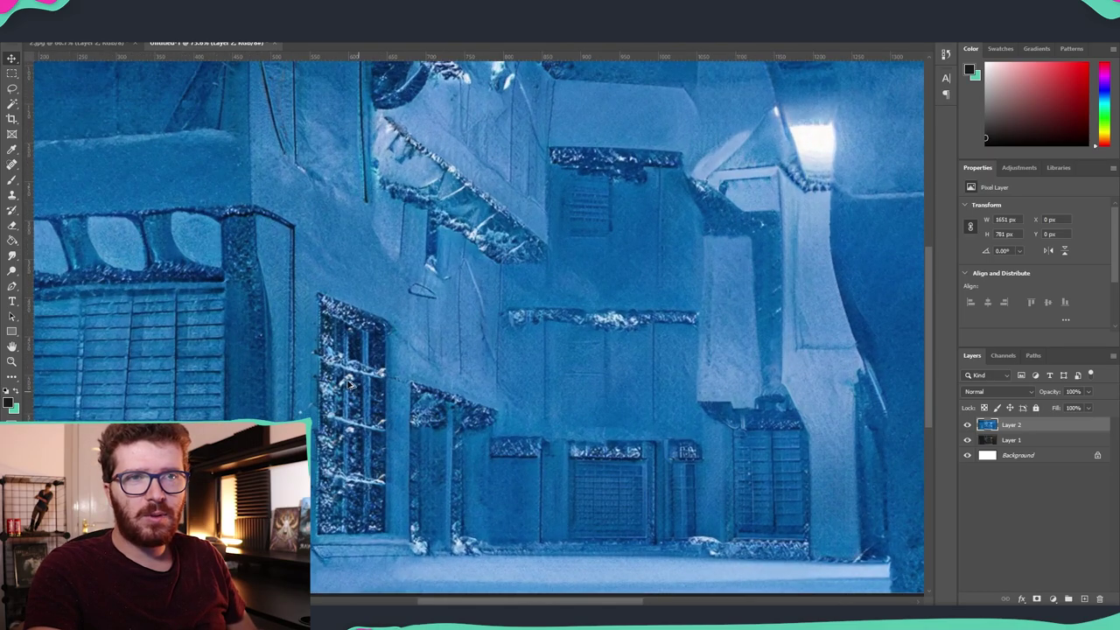
pyautogui.scroll(-1, 544, 459)
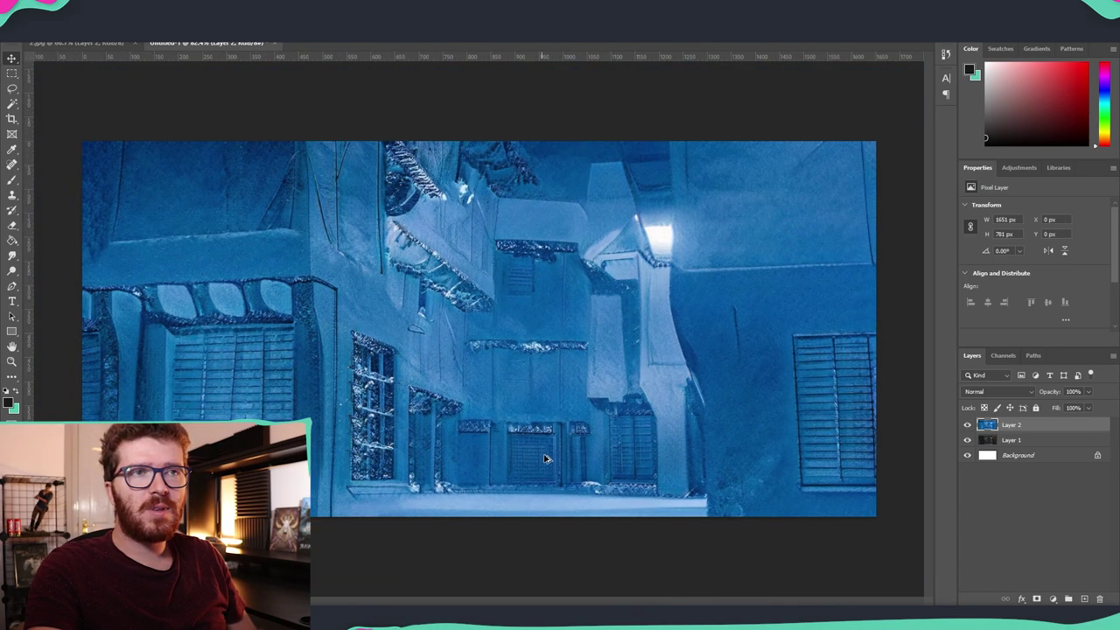